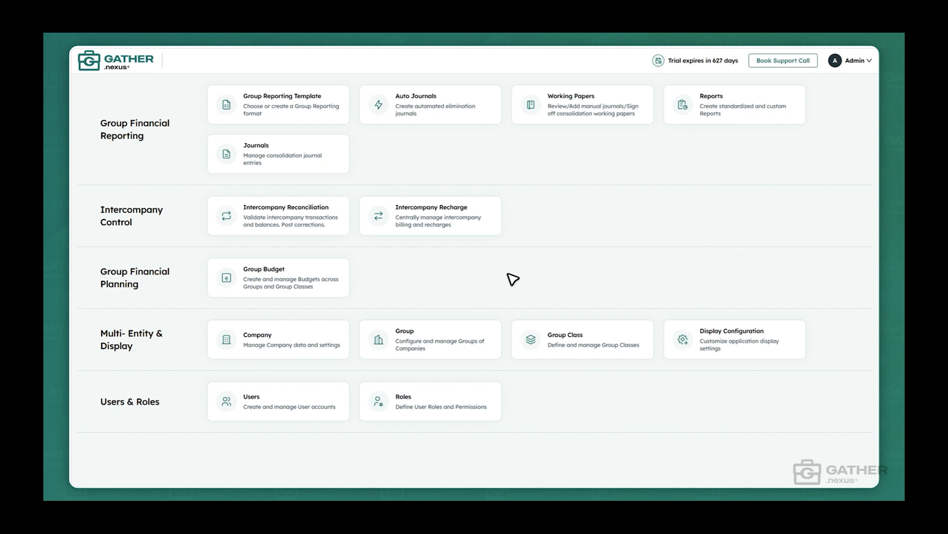
Open the PFLC/SAMU Salary Management Recharge workflow in Intercompany Recharge and accept GATHER.nexus US Sub as From Company and Holdco US as To Company
{"action": "left_click", "coordinate": [448, 229]}
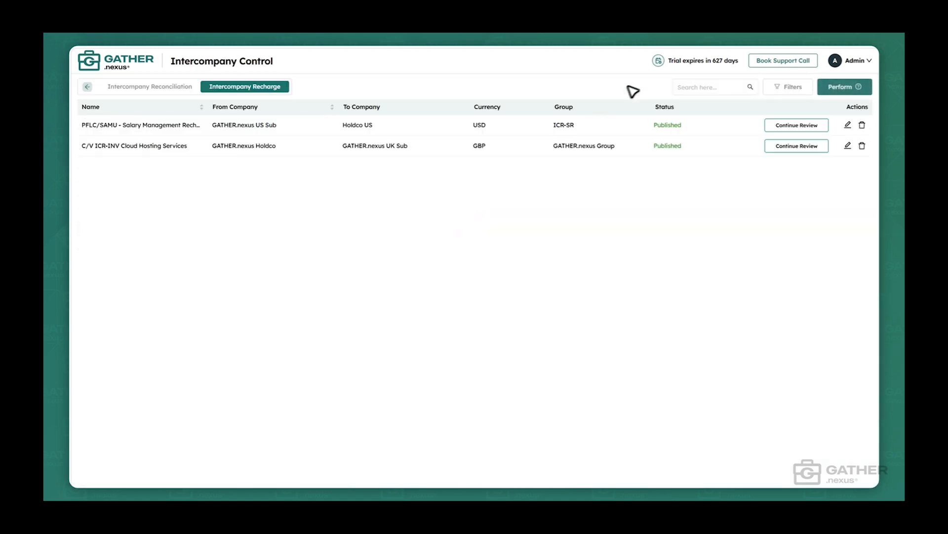
{"action": "left_click", "coordinate": [835, 89]}
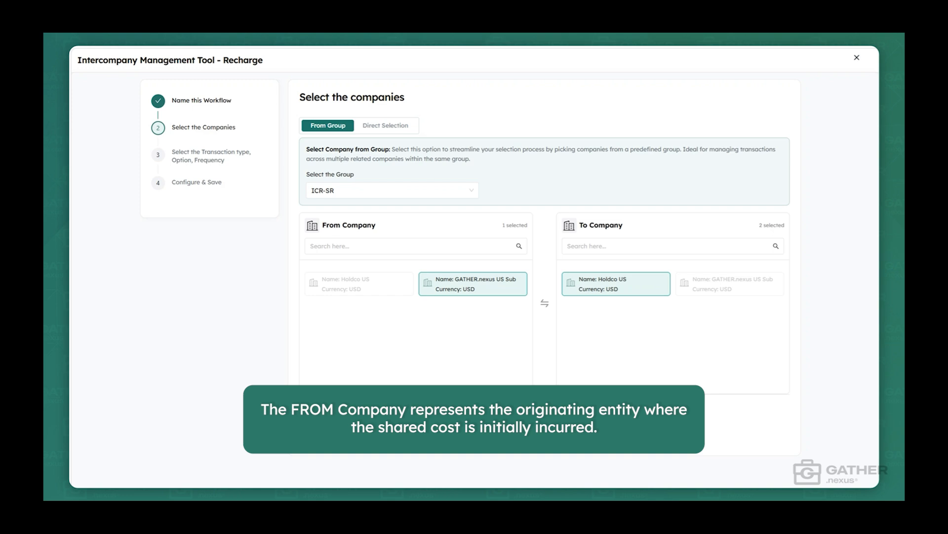
{"action": "left_click", "coordinate": [332, 226]}
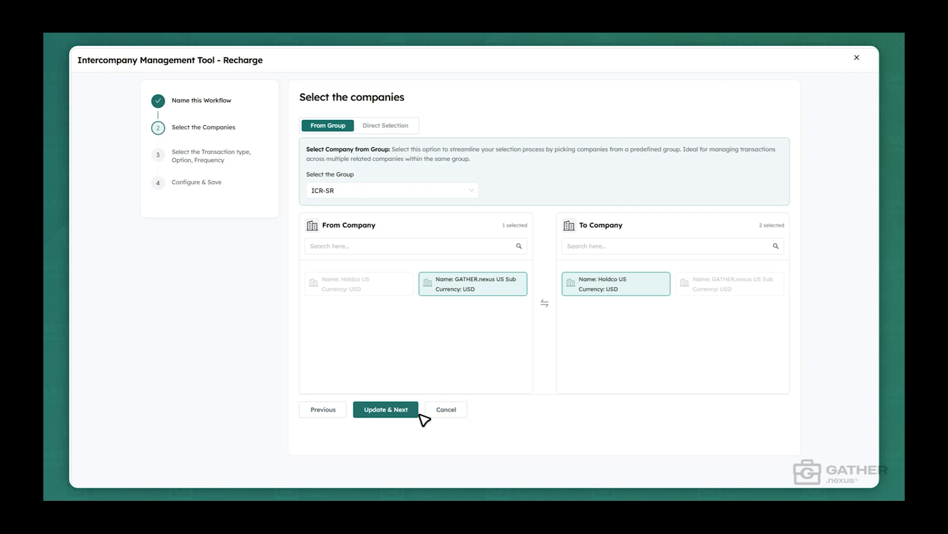
{"action": "left_click", "coordinate": [390, 419]}
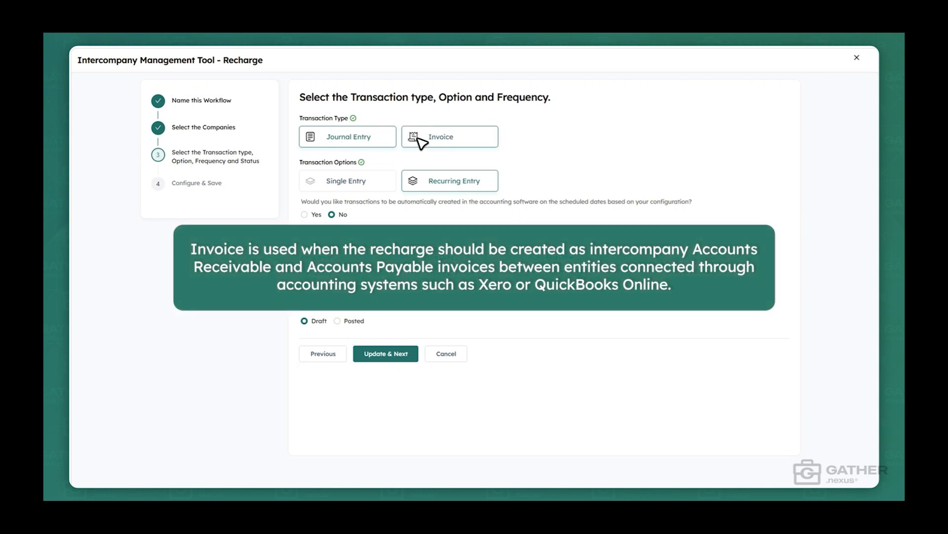
Choose Journal Entry as the transaction type and accept the monthly recurring schedule starting 01-01-2026
{"action": "left_click", "coordinate": [415, 141]}
{"action": "left_click", "coordinate": [327, 142]}
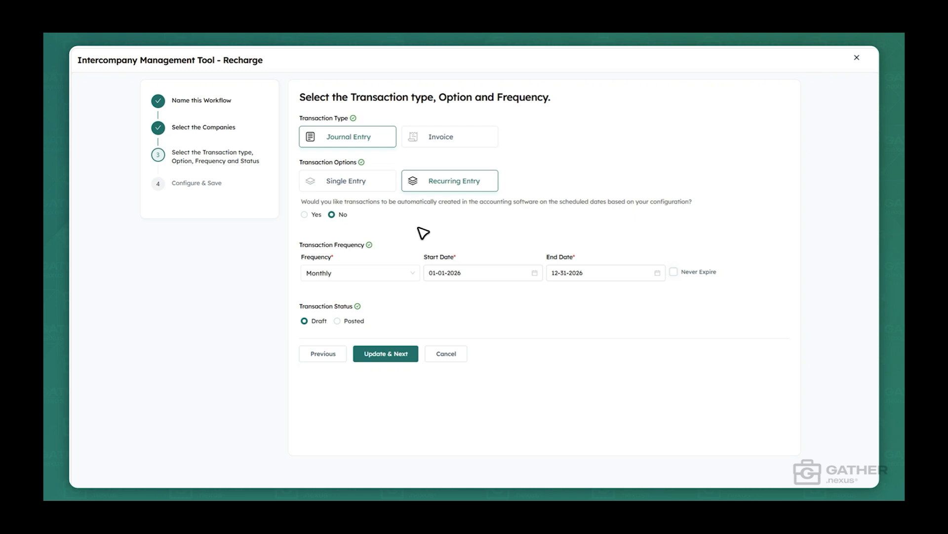
{"action": "left_click", "coordinate": [432, 273]}
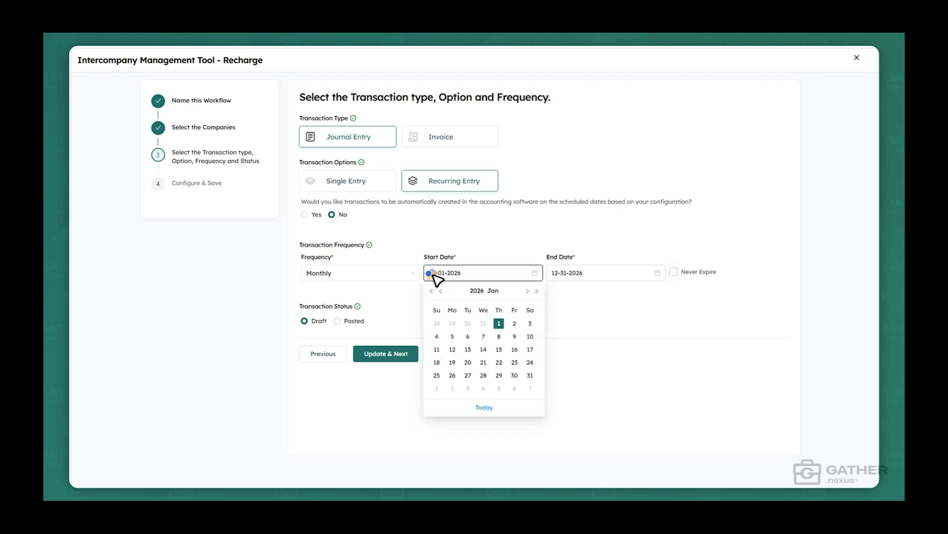
{"action": "left_click", "coordinate": [378, 356]}
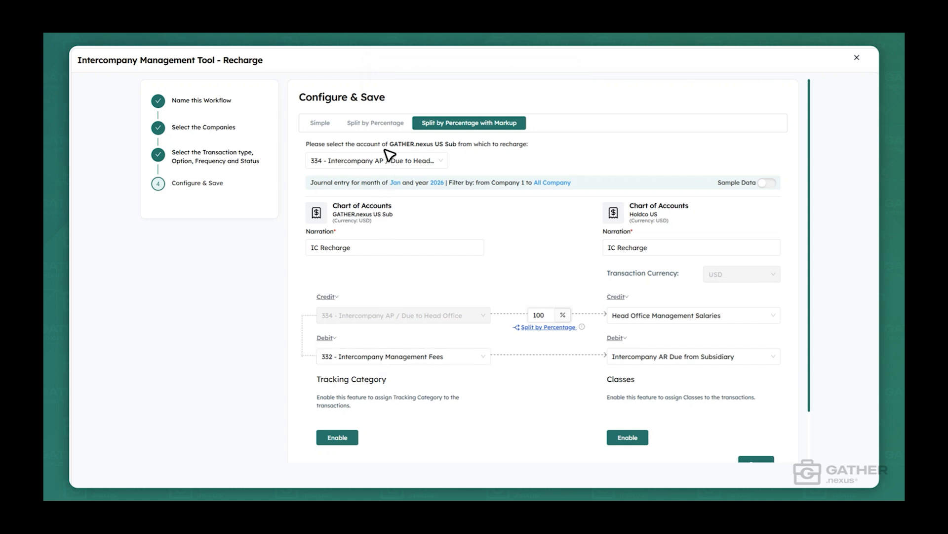
Switch the recharge configuration to Split by Percentage and save its allocation to Holdco US
{"action": "left_click", "coordinate": [380, 124]}
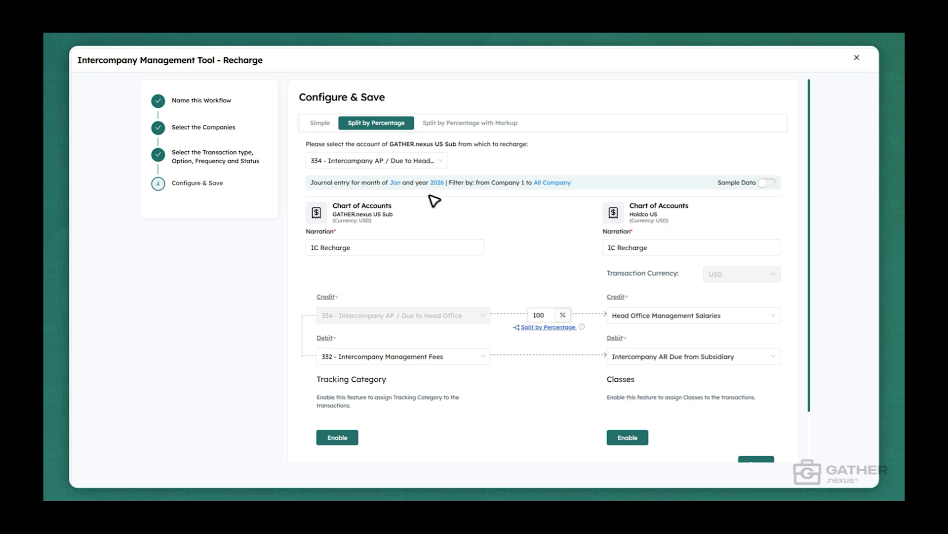
{"action": "scroll", "coordinate": [537, 302], "scroll_direction": "down", "scroll_amount": 1}
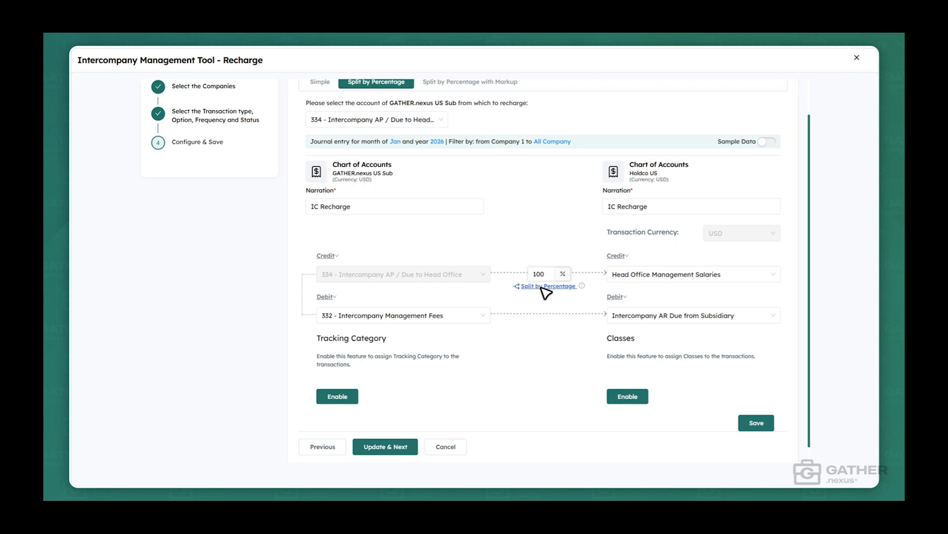
{"action": "left_click", "coordinate": [546, 288]}
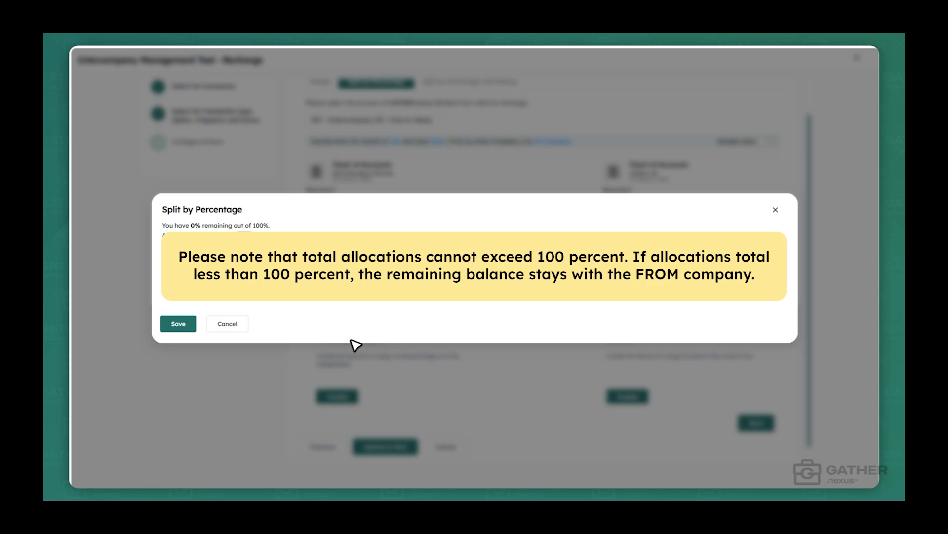
{"action": "left_click", "coordinate": [187, 326]}
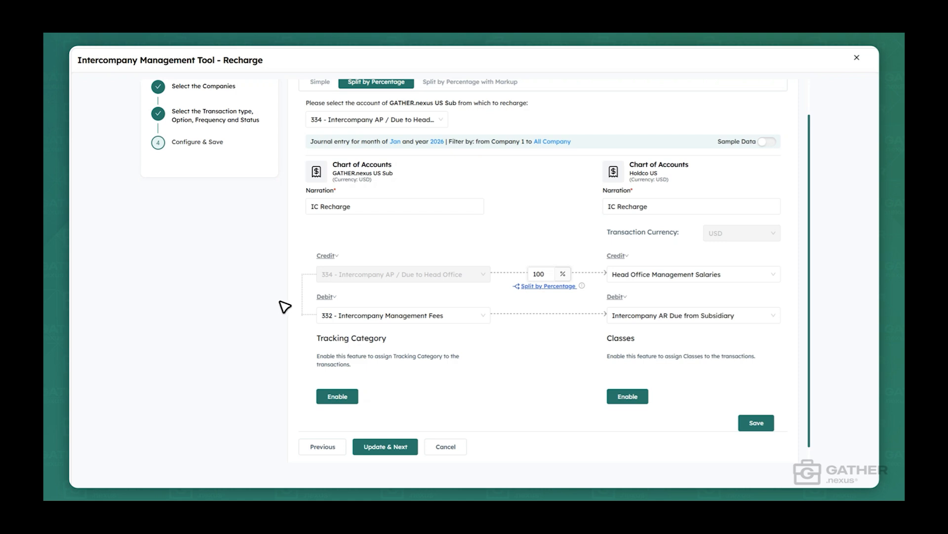
{"action": "scroll", "coordinate": [288, 300], "scroll_direction": "up", "scroll_amount": 2}
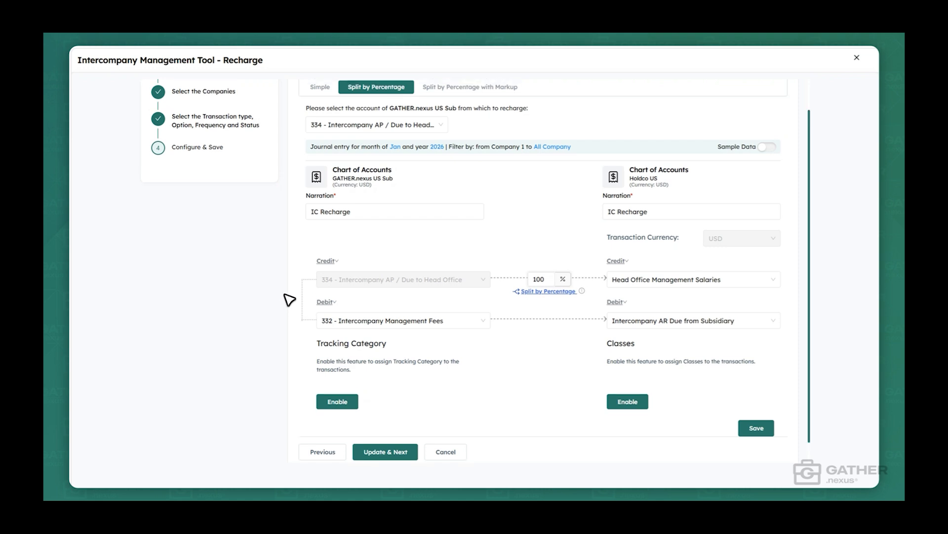
{"action": "scroll", "coordinate": [290, 298], "scroll_direction": "down", "scroll_amount": 1}
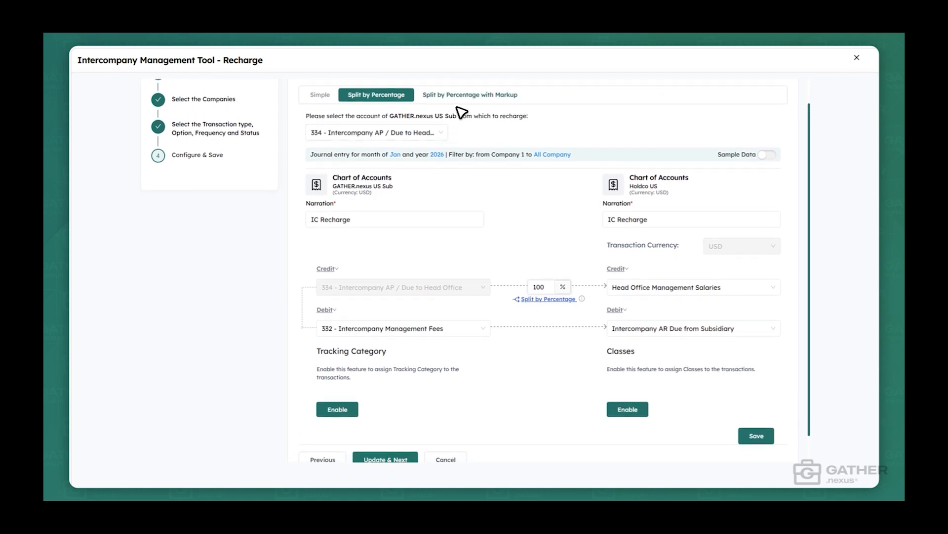
Configure Split by Percentage with Markup using an 8% markup for Holdco US, and save the recharge configuration
{"action": "left_click", "coordinate": [470, 97]}
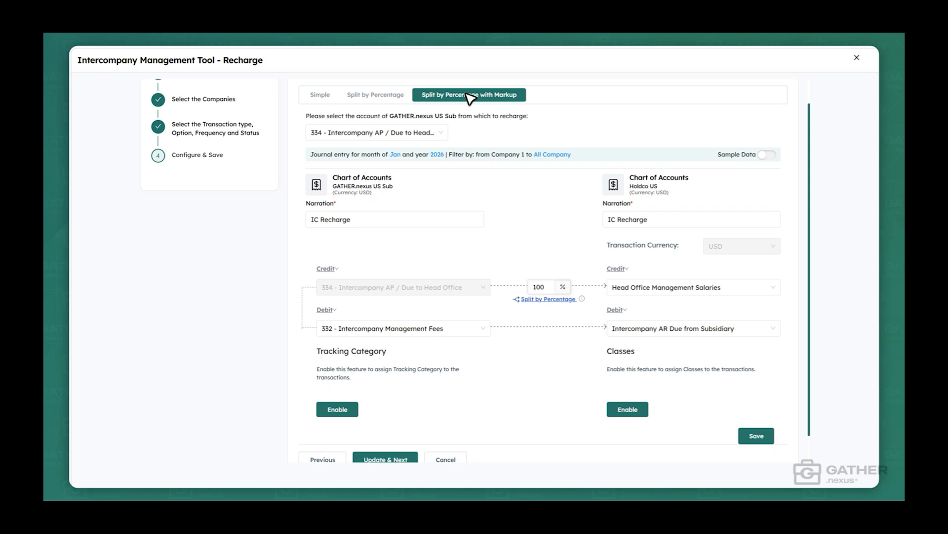
{"action": "scroll", "coordinate": [515, 233], "scroll_direction": "down", "scroll_amount": 3}
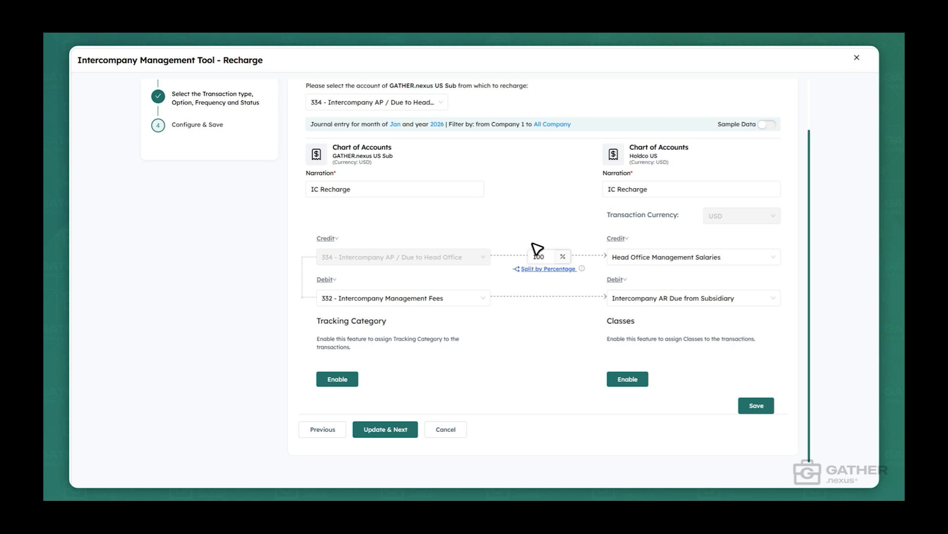
{"action": "left_click", "coordinate": [547, 270]}
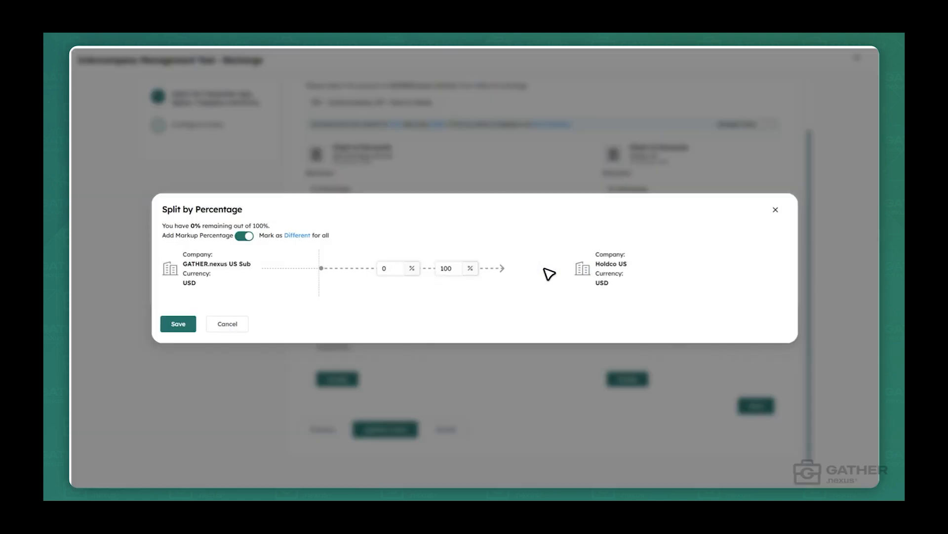
{"action": "left_click", "coordinate": [393, 270]}
{"action": "key", "text": "BackSpace"}
{"action": "type", "text": "8"}
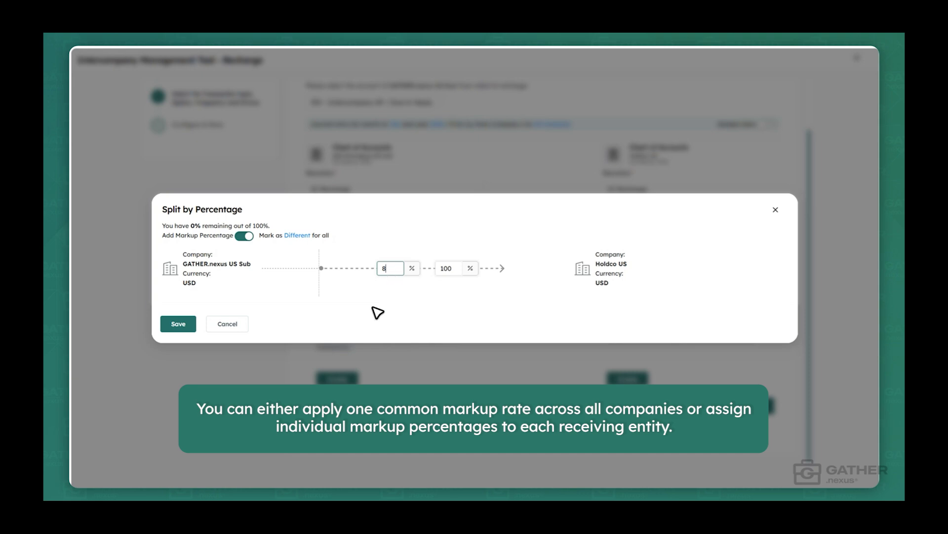
{"action": "left_click", "coordinate": [352, 324]}
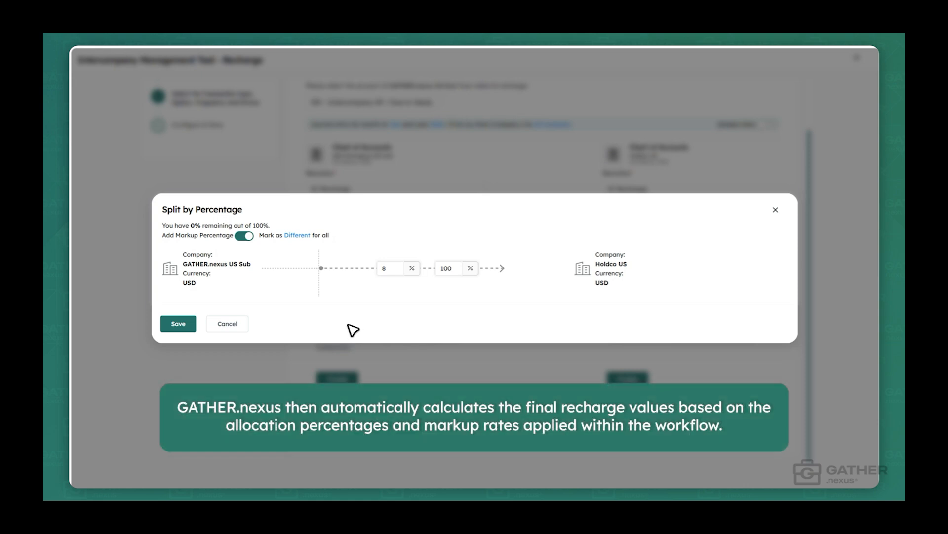
{"action": "left_click", "coordinate": [182, 324]}
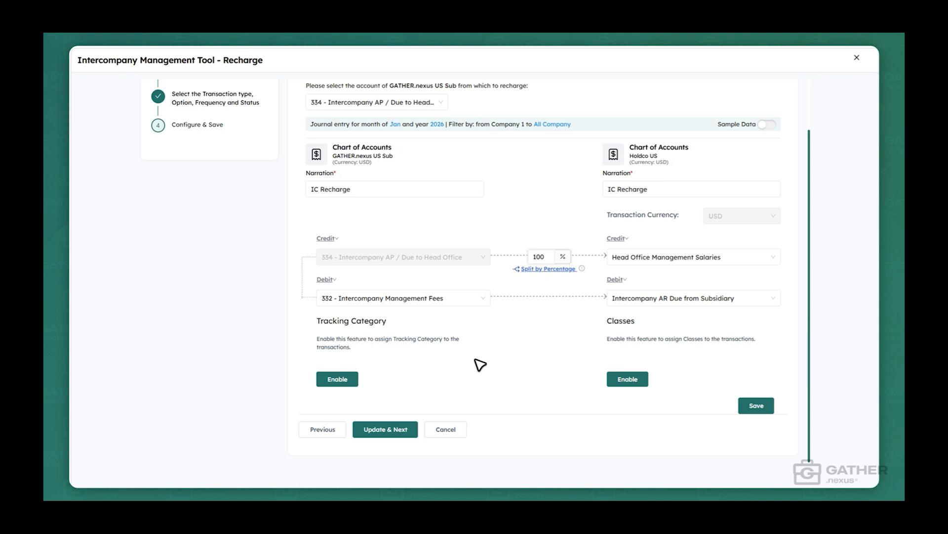
{"action": "left_click", "coordinate": [390, 428]}
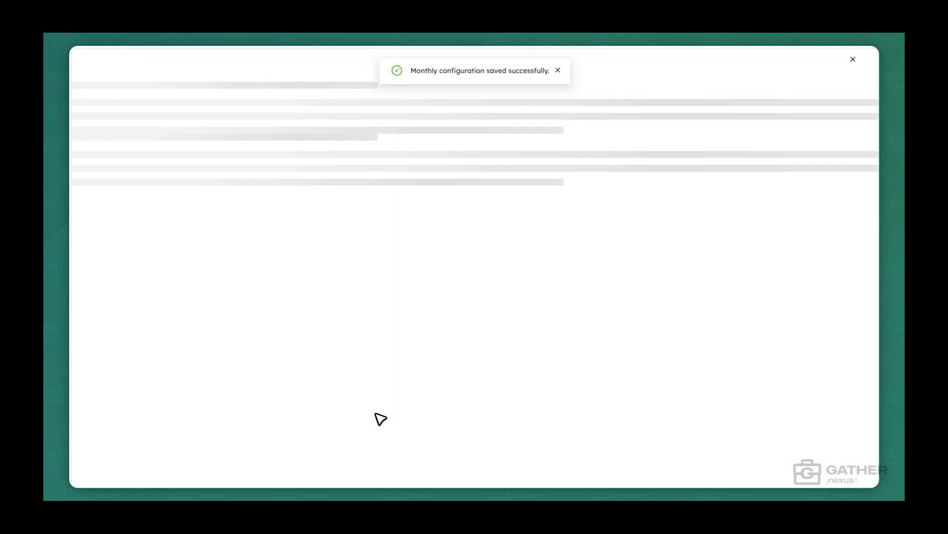
Set up the recharge amounts as Different Amount for Each Month with Pick from Ledger Code as the entry method, and apply them
{"action": "left_click", "coordinate": [129, 112]}
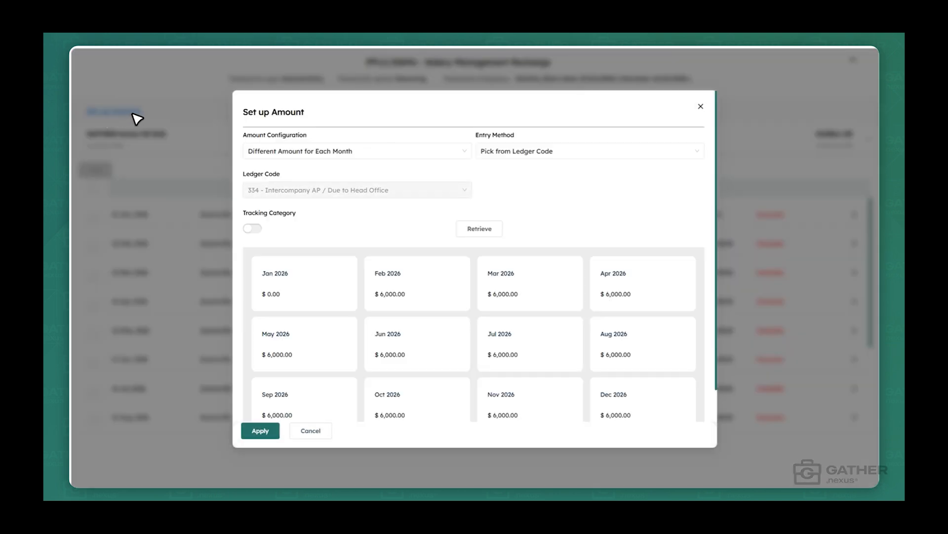
{"action": "left_click", "coordinate": [408, 152]}
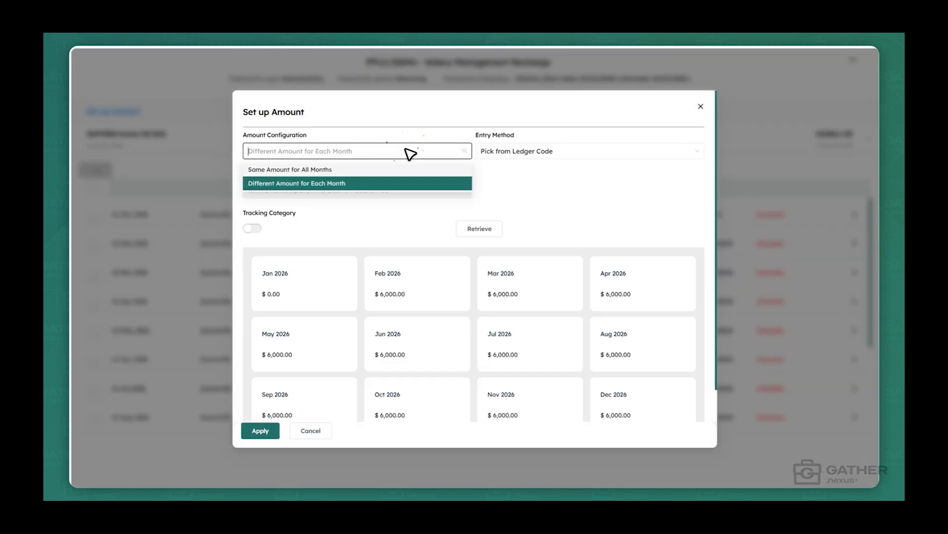
{"action": "left_click", "coordinate": [523, 151]}
{"action": "left_click", "coordinate": [527, 171]}
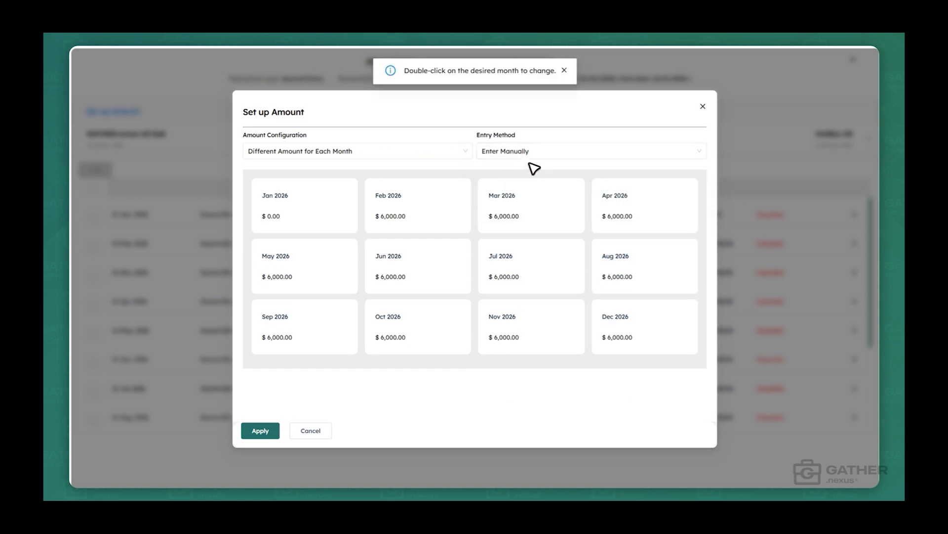
{"action": "left_click", "coordinate": [540, 154]}
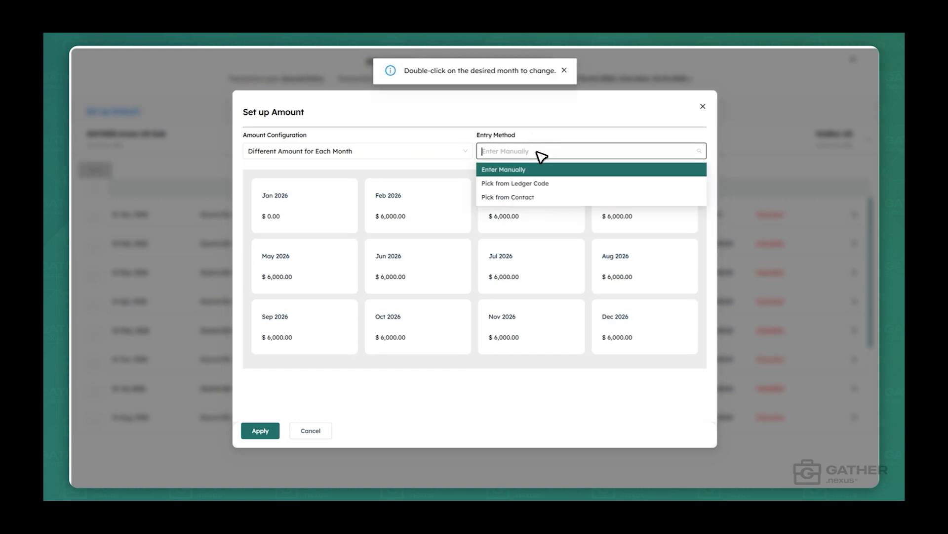
{"action": "left_click", "coordinate": [534, 184]}
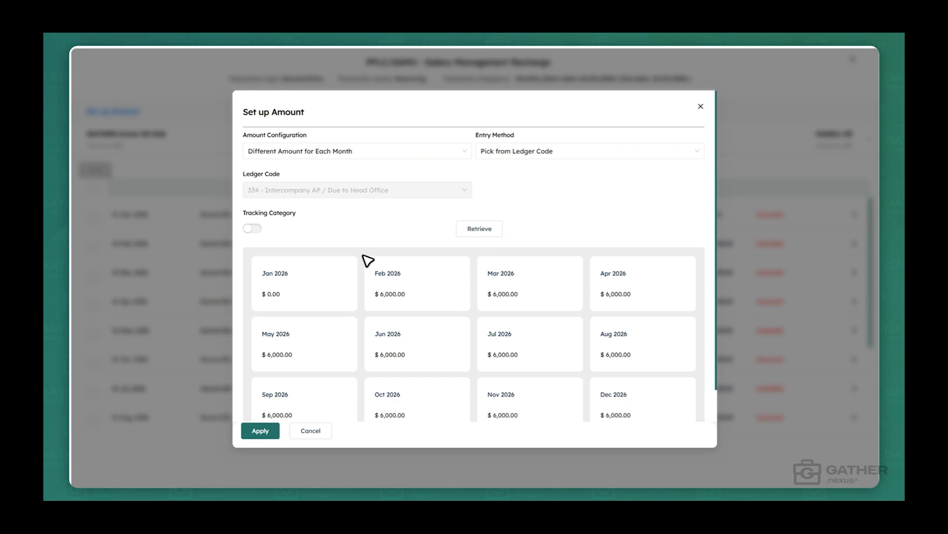
{"action": "left_click", "coordinate": [260, 431]}
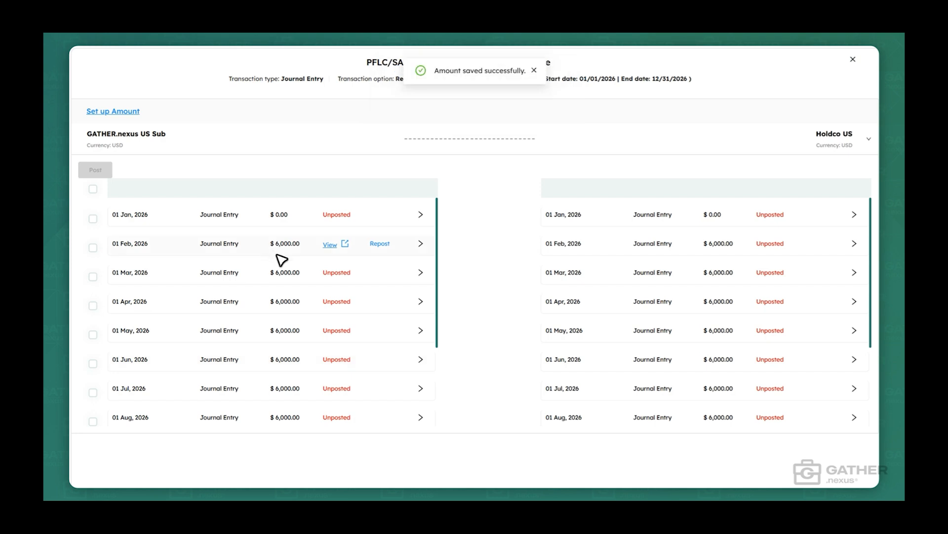
Examine the account lines of the January and February 2026 journal entries for GATHER.nexus US Sub
{"action": "left_click", "coordinate": [312, 222]}
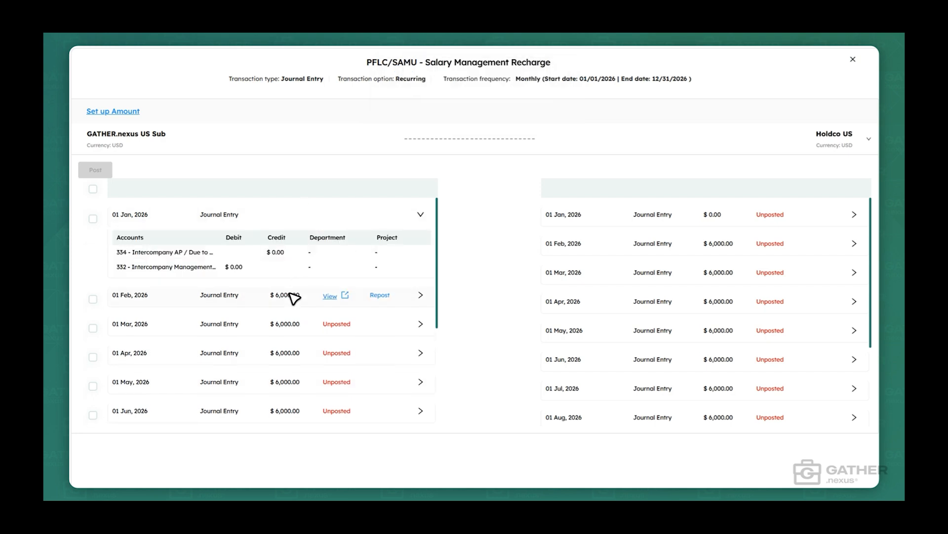
{"action": "left_click", "coordinate": [313, 221]}
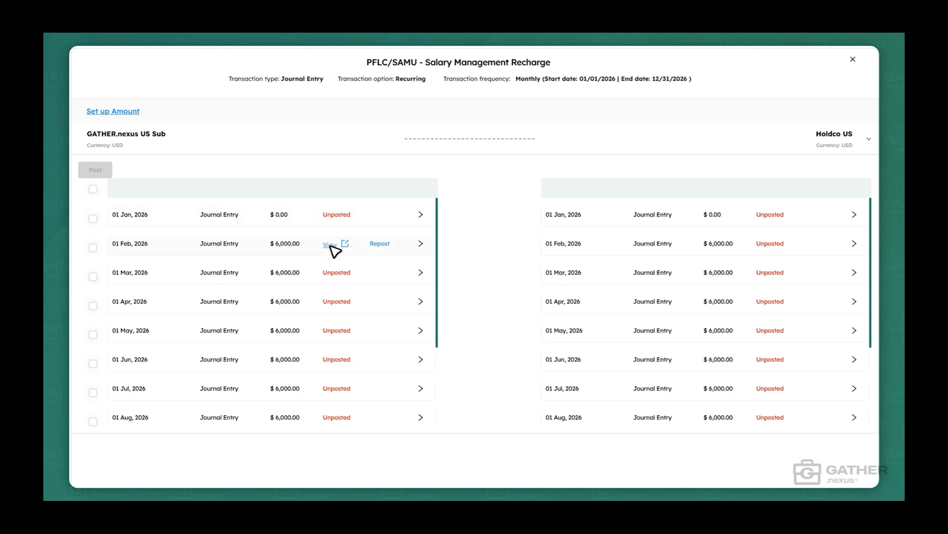
{"action": "left_click", "coordinate": [283, 243]}
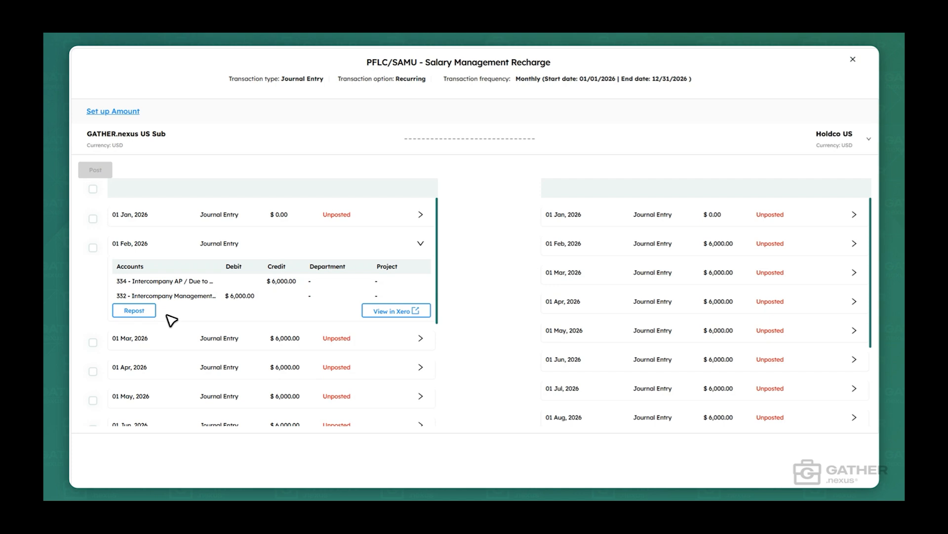
Select all monthly journal entries of the recharge, and leave the workflow for the home page
{"action": "left_click", "coordinate": [92, 247]}
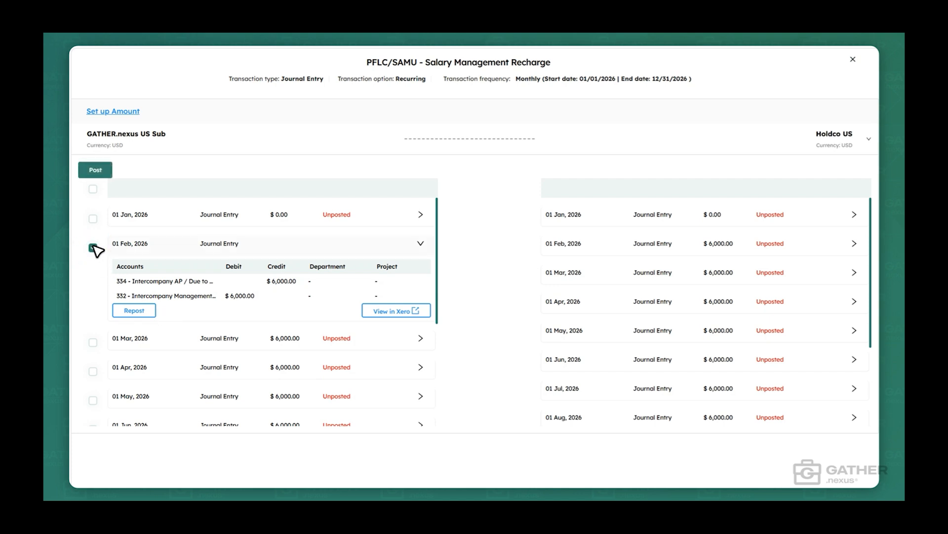
{"action": "left_click", "coordinate": [93, 190]}
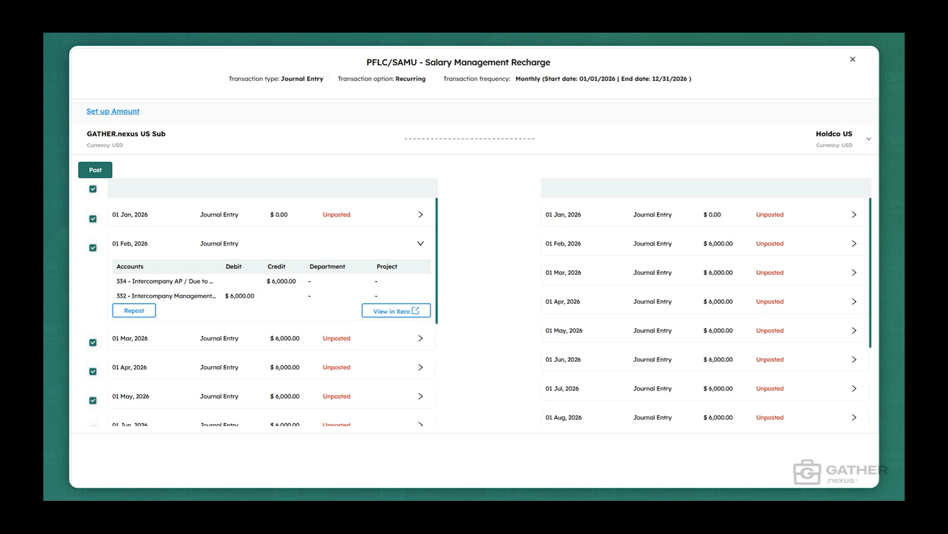
{"action": "left_click", "coordinate": [853, 59]}
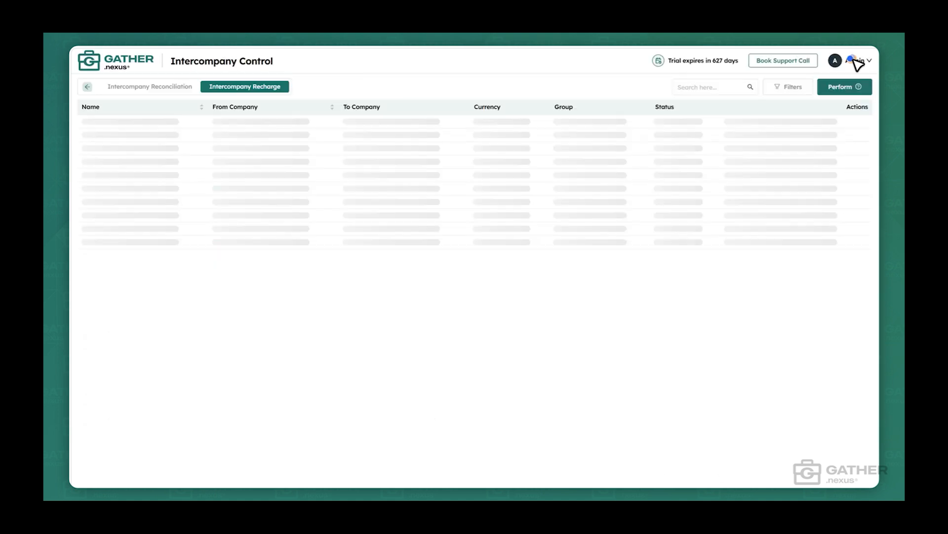
{"action": "left_click", "coordinate": [89, 61]}
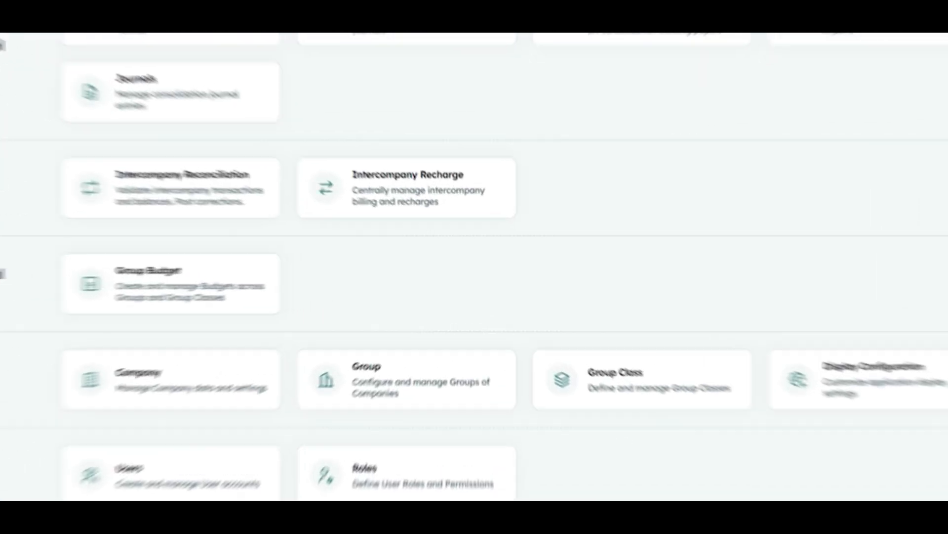